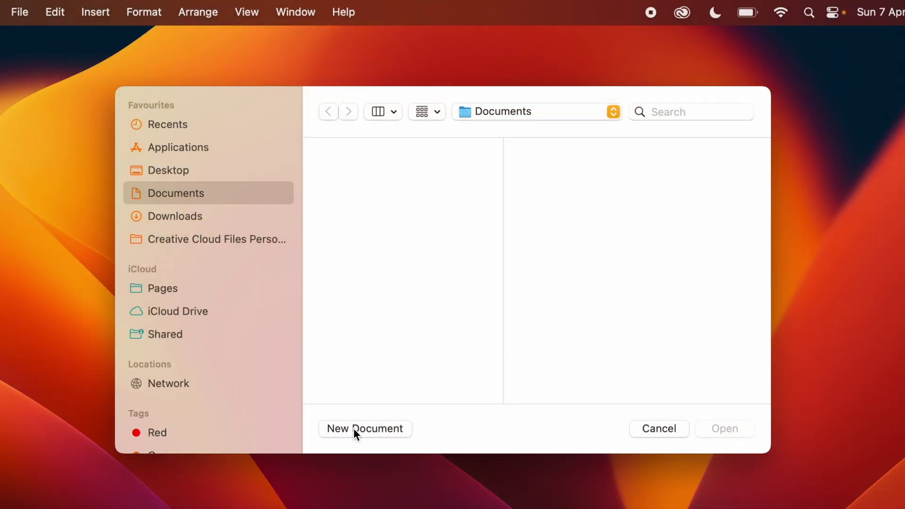
# Start a new Pages document so the template chooser appears.
pyautogui.click(353, 428)
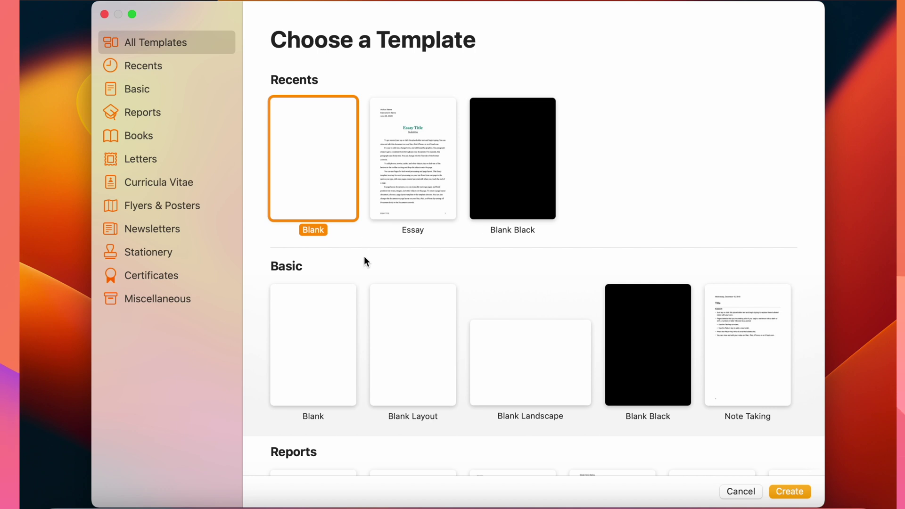
# Pick the Basic 'Blank' template for the new document.
pyautogui.click(323, 349)
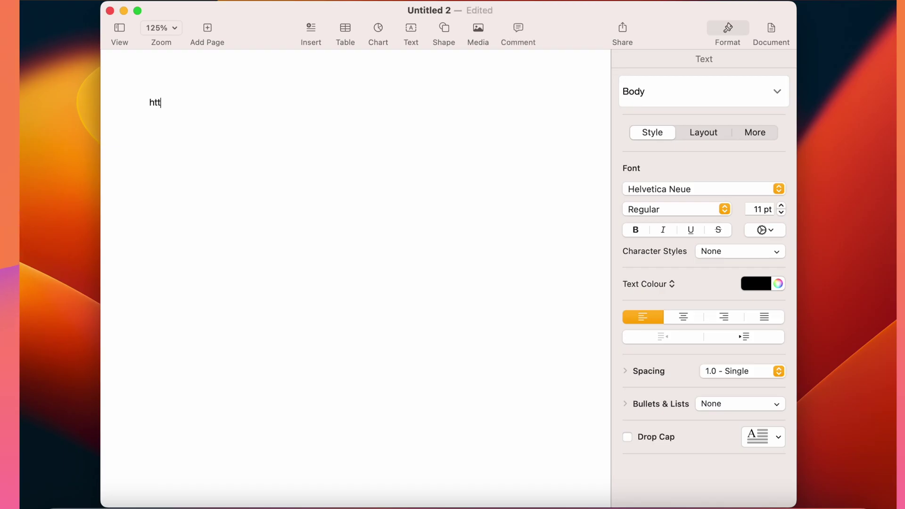
pyautogui.write('Https://techrevie')
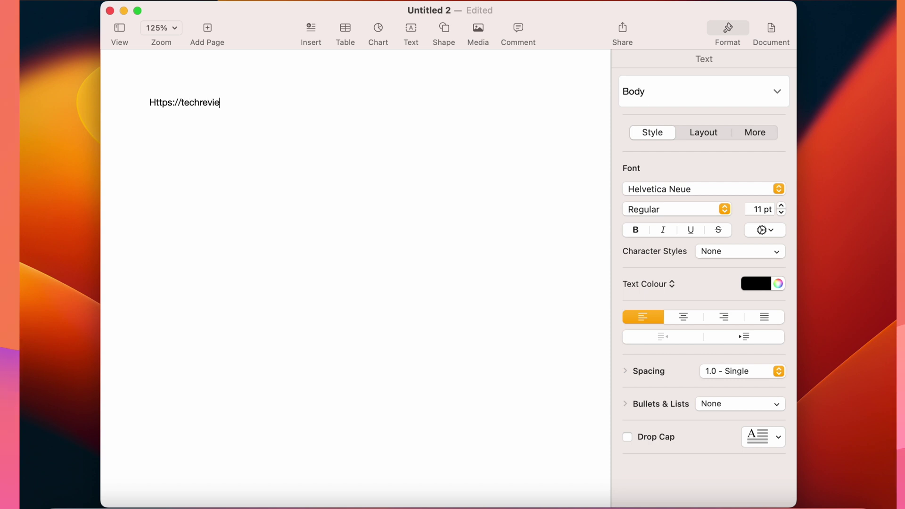
pyautogui.write('wpro.com')
pyautogui.click(444, 118)
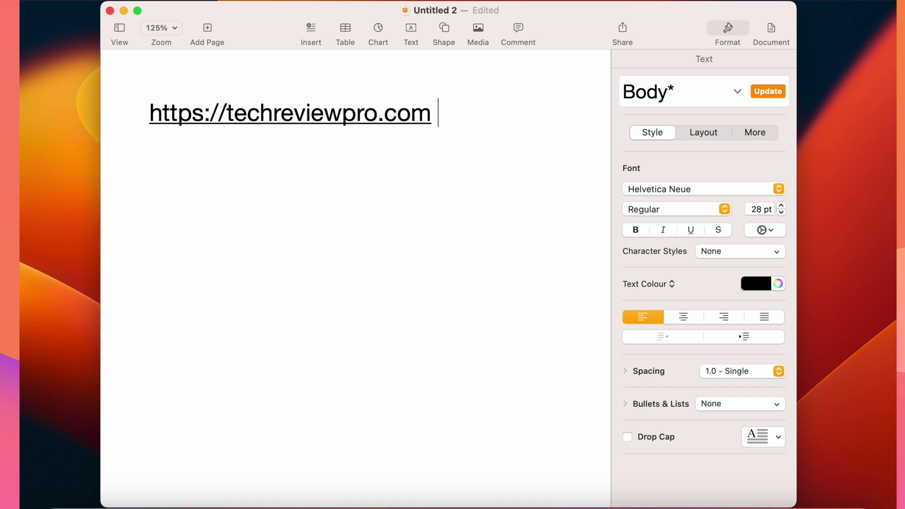
pyautogui.click(312, 121)
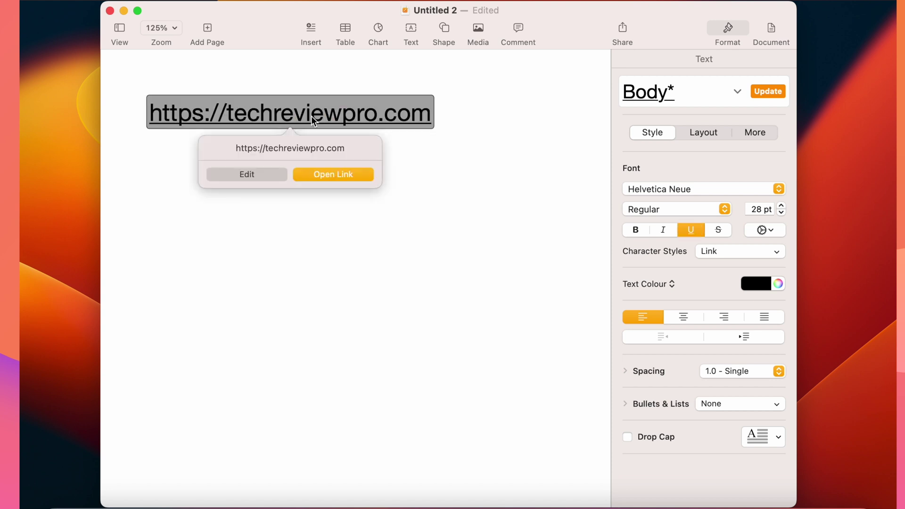
pyautogui.click(318, 174)
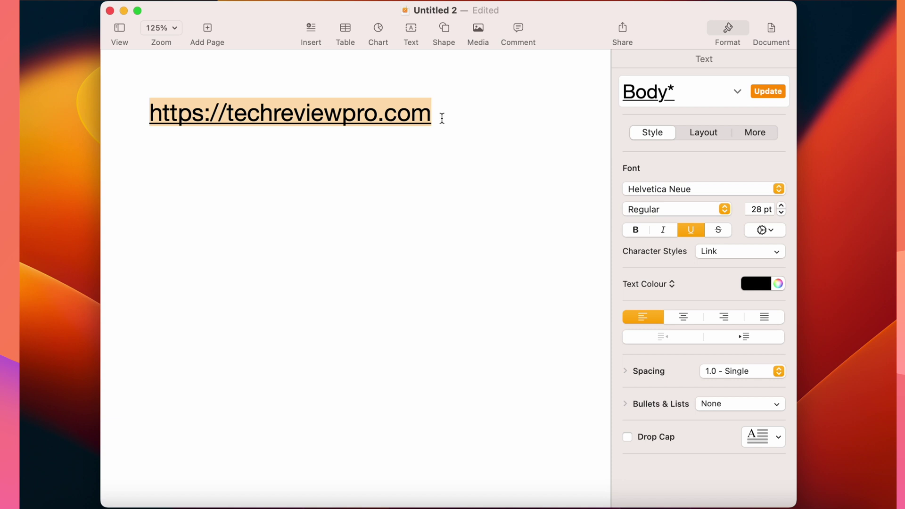
# Add 'TechReviewPro' on a new line below the URL and select it.
pyautogui.click(435, 115)
pyautogui.press('Return')
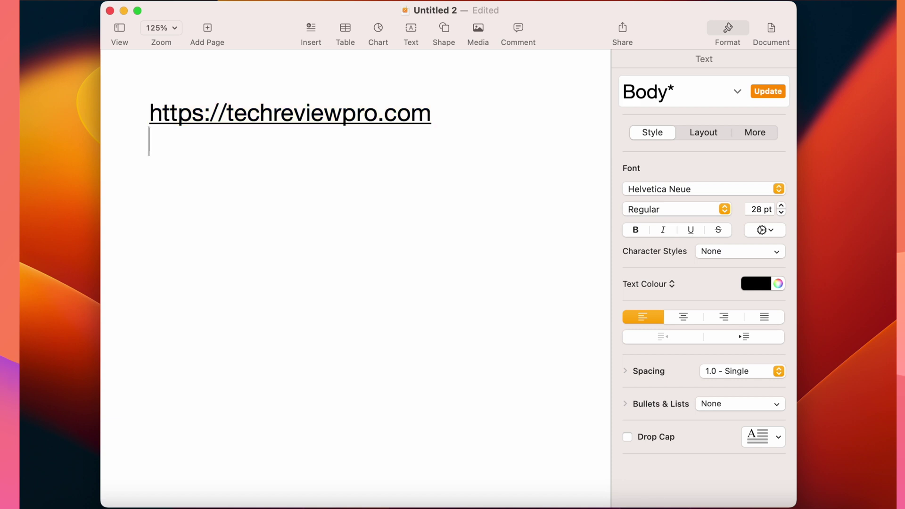
pyautogui.write('TechReviewPro')
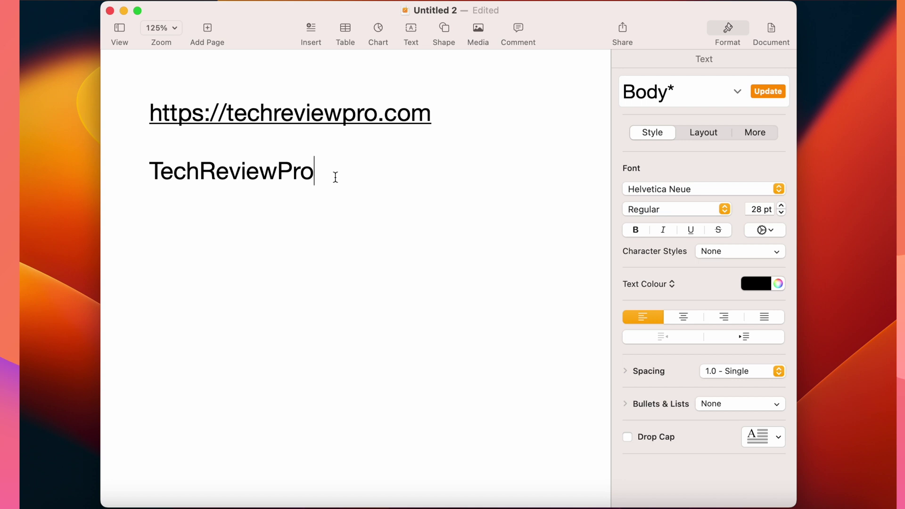
pyautogui.moveTo(149, 171)
pyautogui.mouseDown()
pyautogui.moveTo(222, 169)
pyautogui.moveTo(332, 183)
pyautogui.mouseUp()
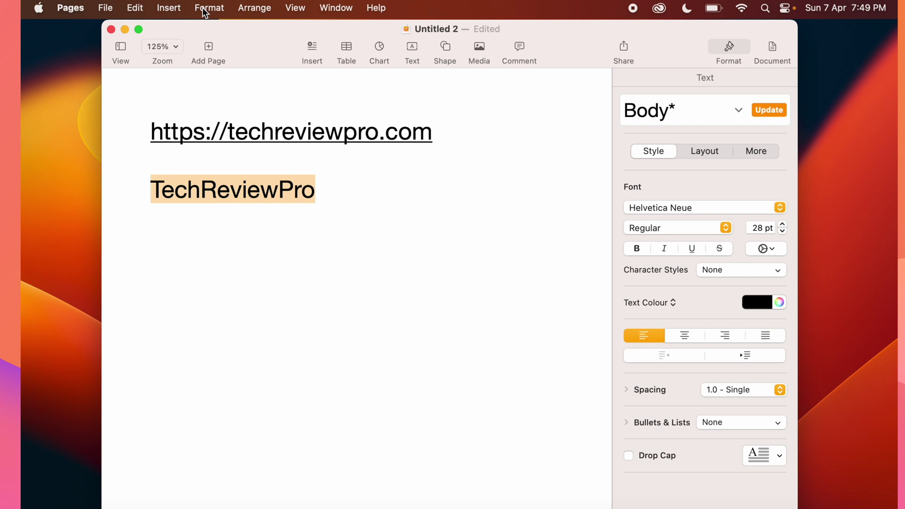
# Turn TechReviewPro into a Web page link via Format > Add Link.
pyautogui.click(204, 12)
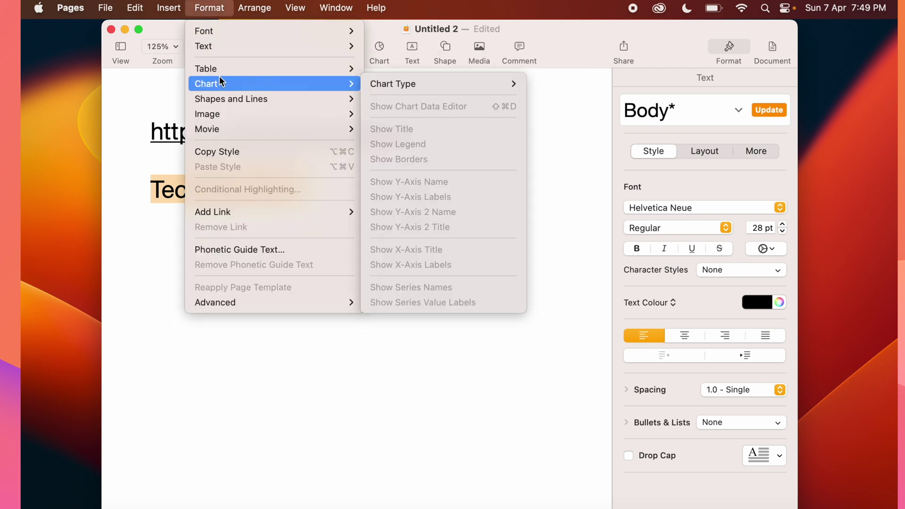
pyautogui.moveTo(212, 212)
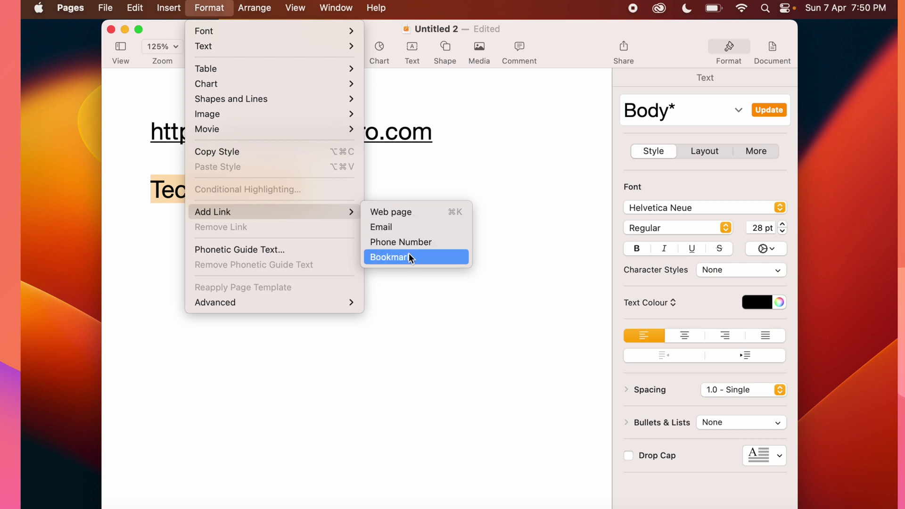
pyautogui.click(423, 212)
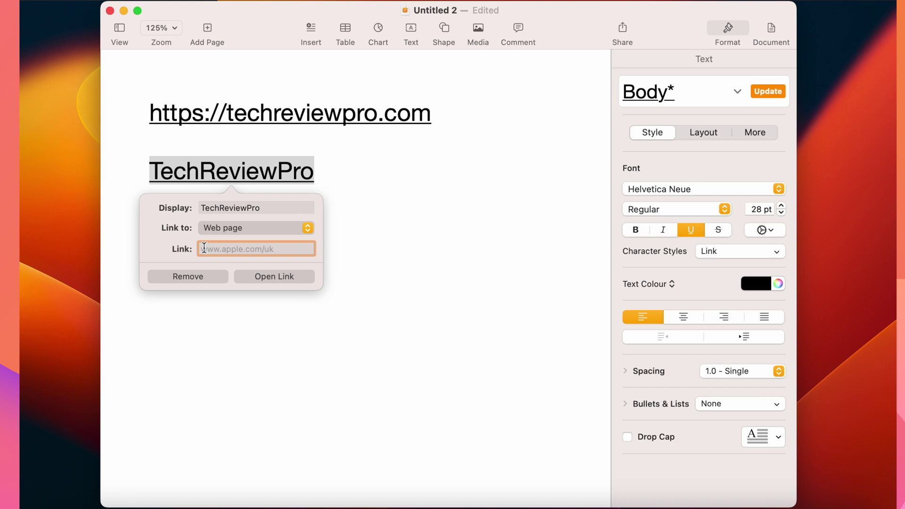
pyautogui.write('https://te')
pyautogui.write('chreview')
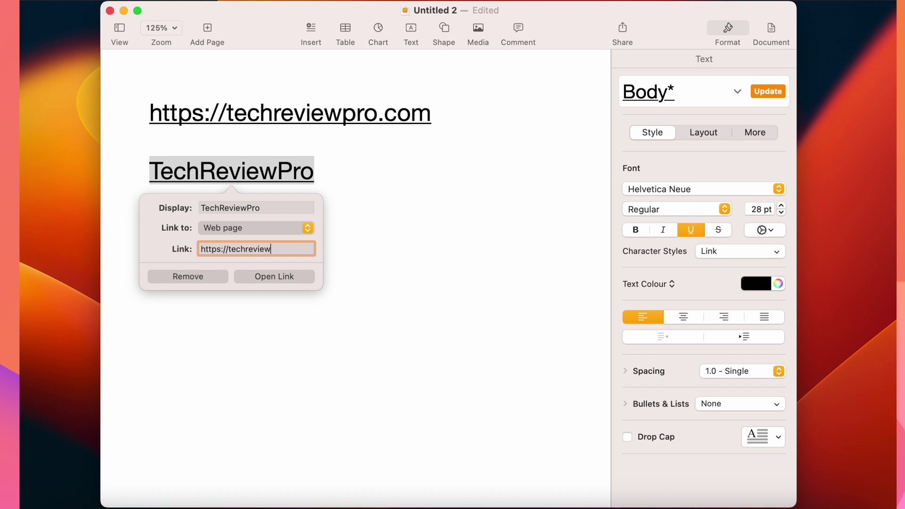
pyautogui.write('pro.com')
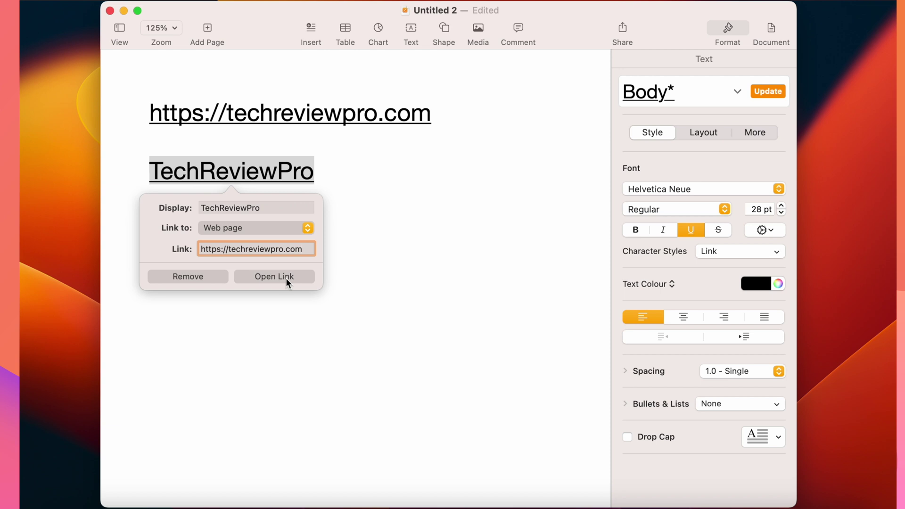
pyautogui.click(286, 279)
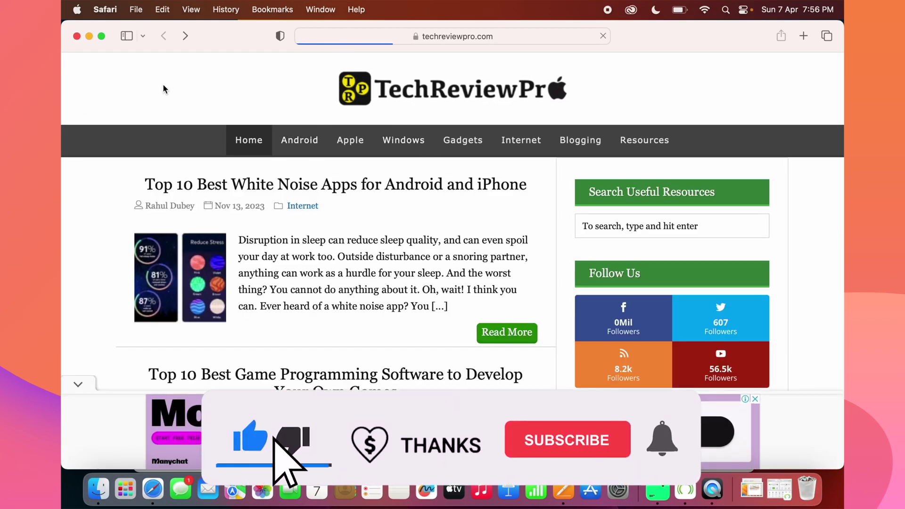
# Minimise Safari and deselect TechReviewPro to show both linked lines.
pyautogui.click(89, 38)
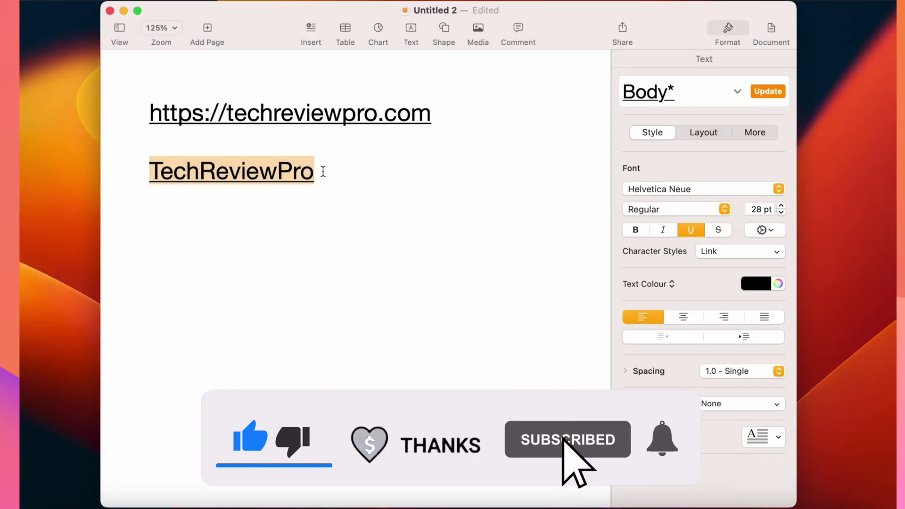
pyautogui.click(323, 172)
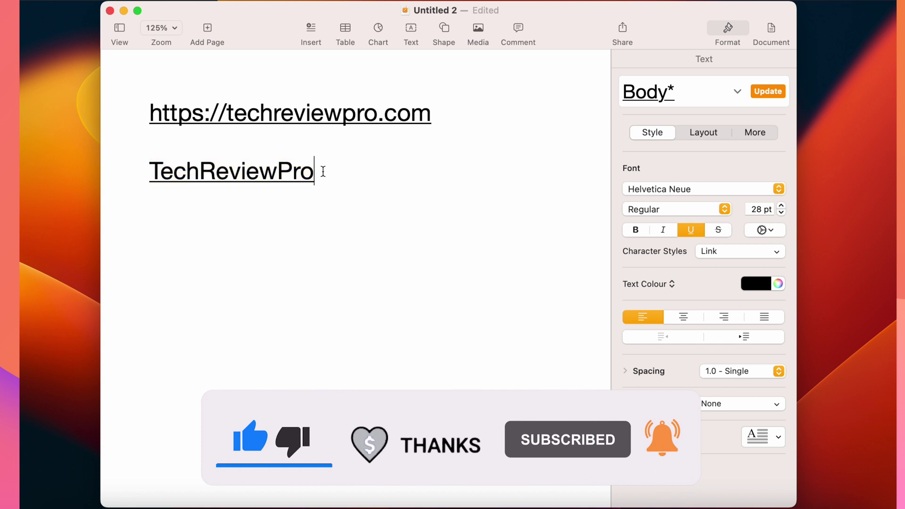